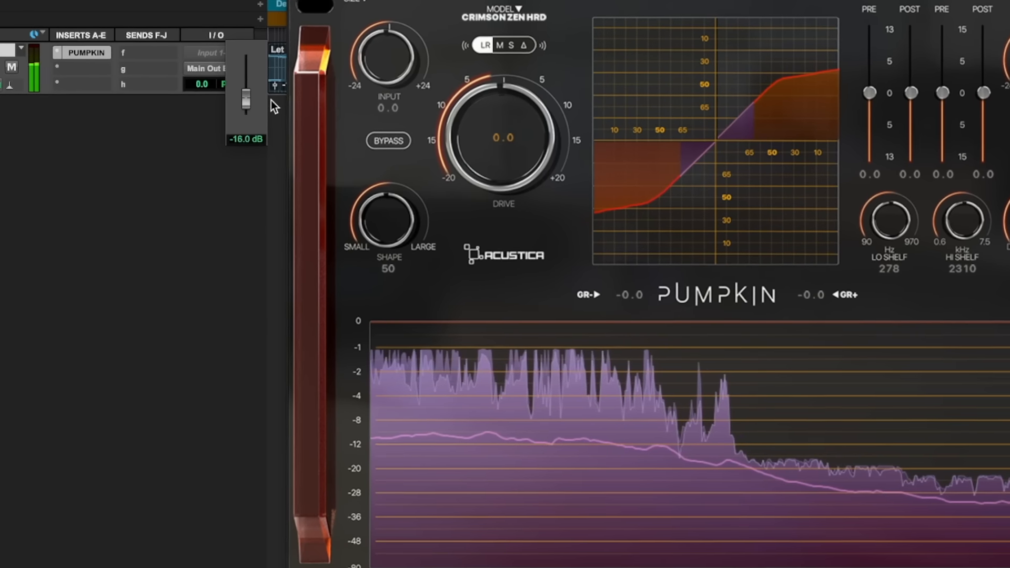
left_click_drag(264, 90, 263, 88)
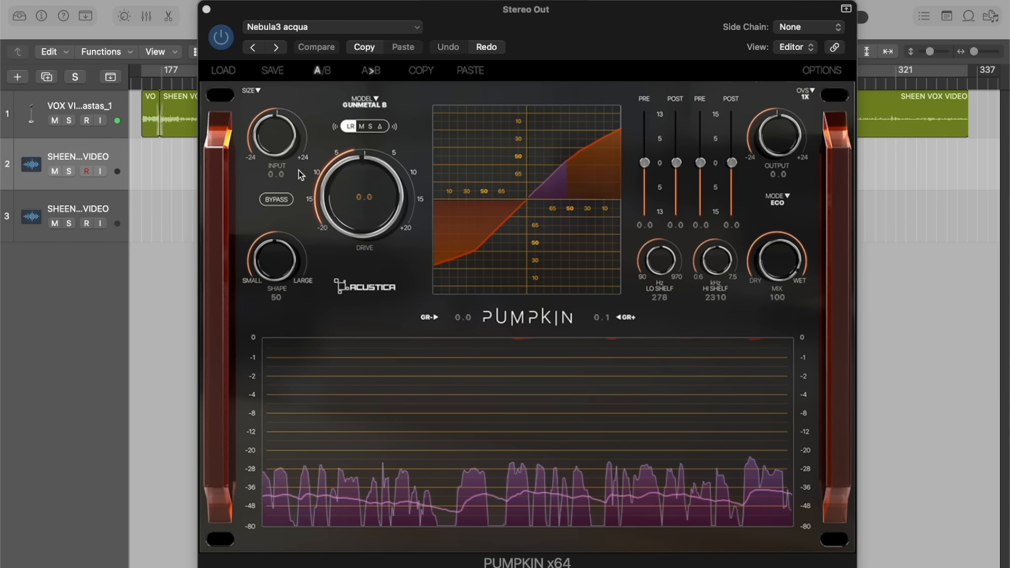
Raise the plugin's input to 12.9 and drive to 8.1, with the dry/wet mix at 51
left_click_drag(276, 151, 270, 111)
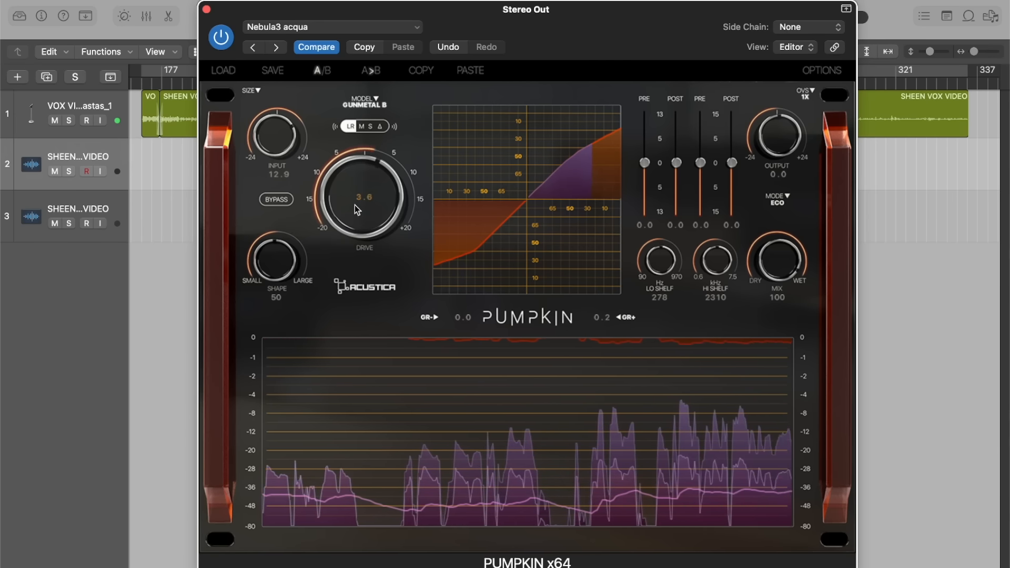
left_click_drag(352, 191, 353, 190)
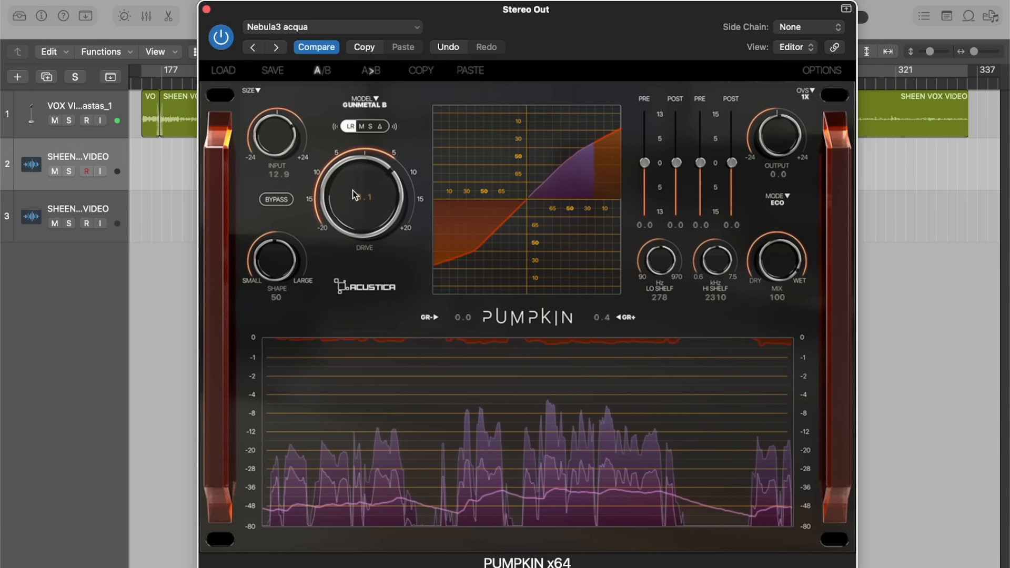
left_click_drag(759, 251, 766, 329)
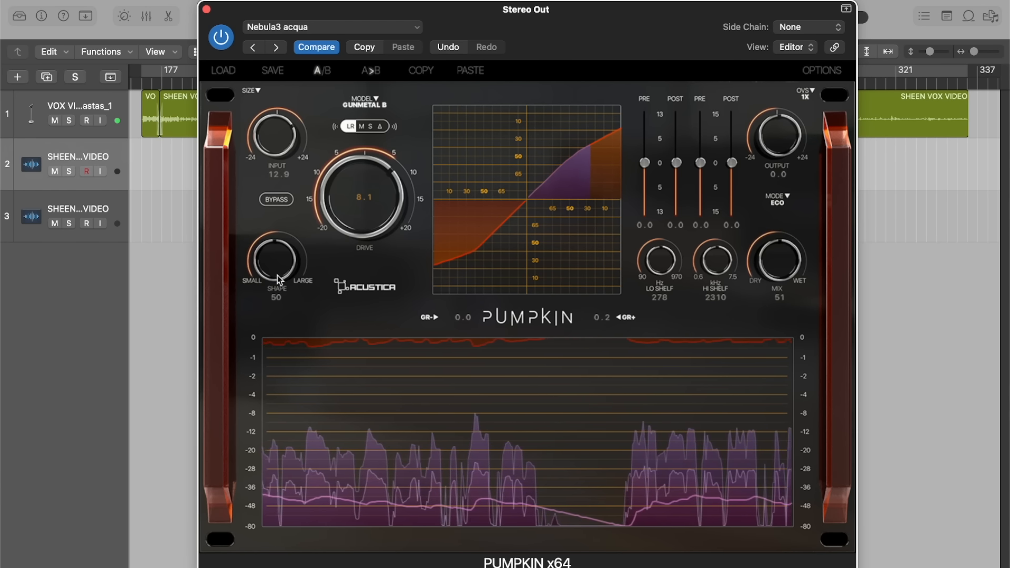
Set the saturation shape to 72 and the output level to 3.0
left_click_drag(275, 278, 273, 244)
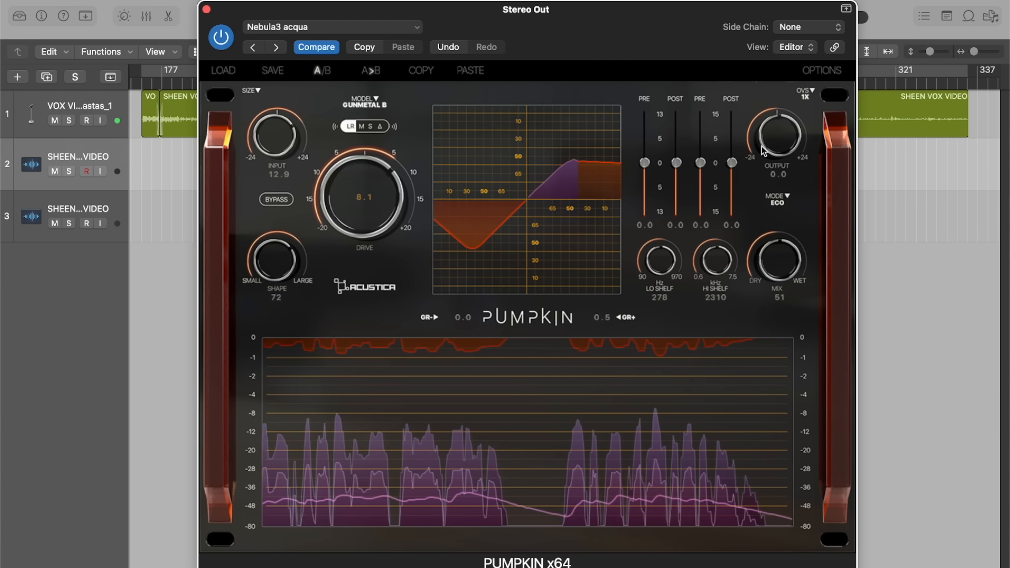
left_click_drag(767, 149, 766, 138)
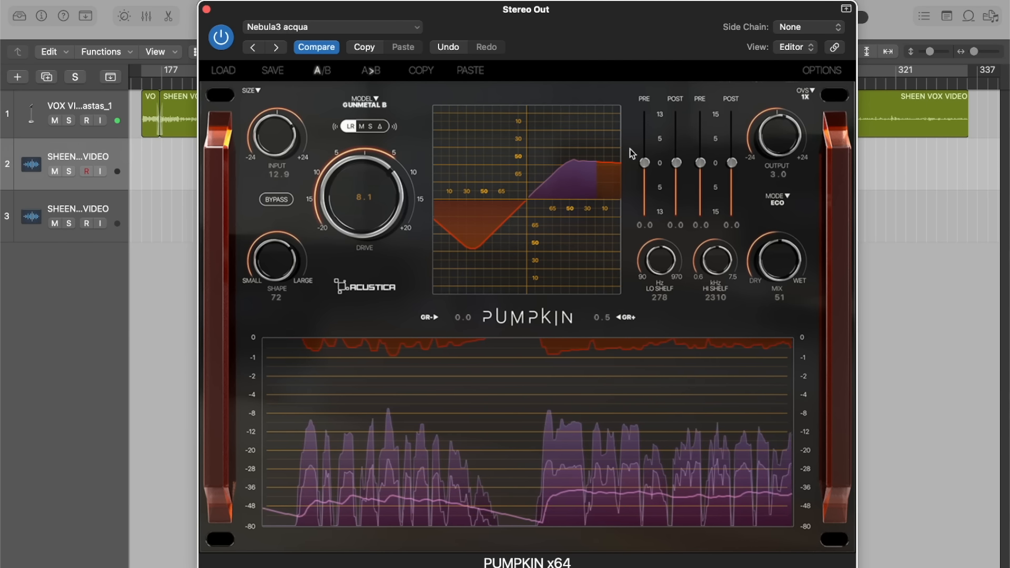
Look over the available saturation models while keeping Gunmetal B selected
left_click(373, 99)
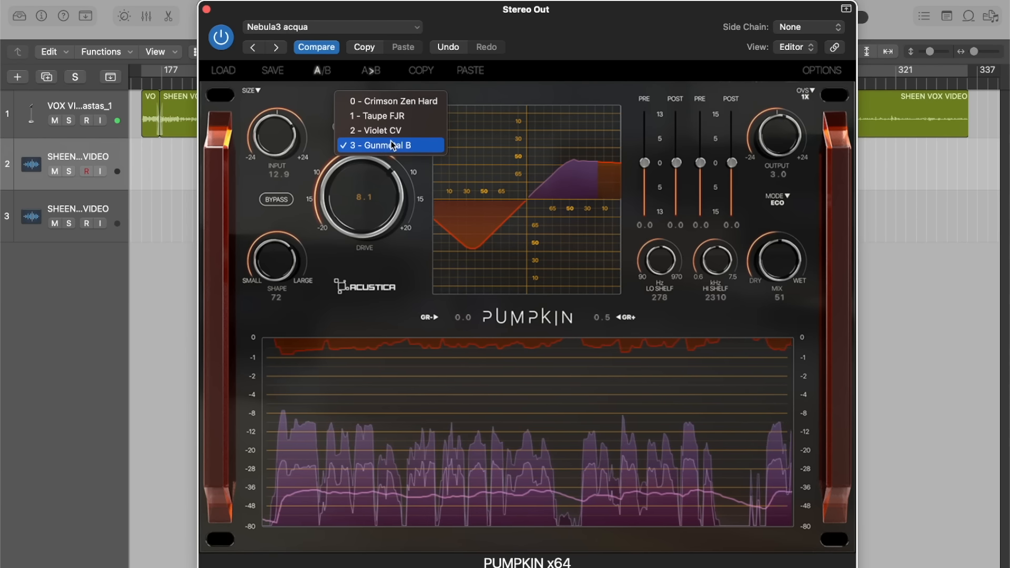
left_click(317, 89)
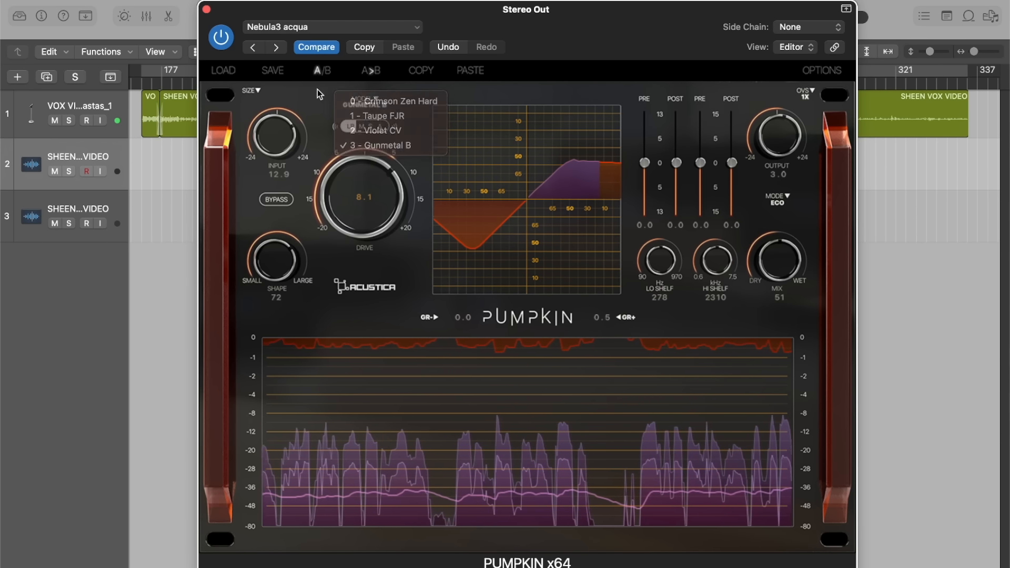
Compare the sound with bypass on and off, and return the channel mode from delta to LR
left_click(276, 201)
left_click(277, 200)
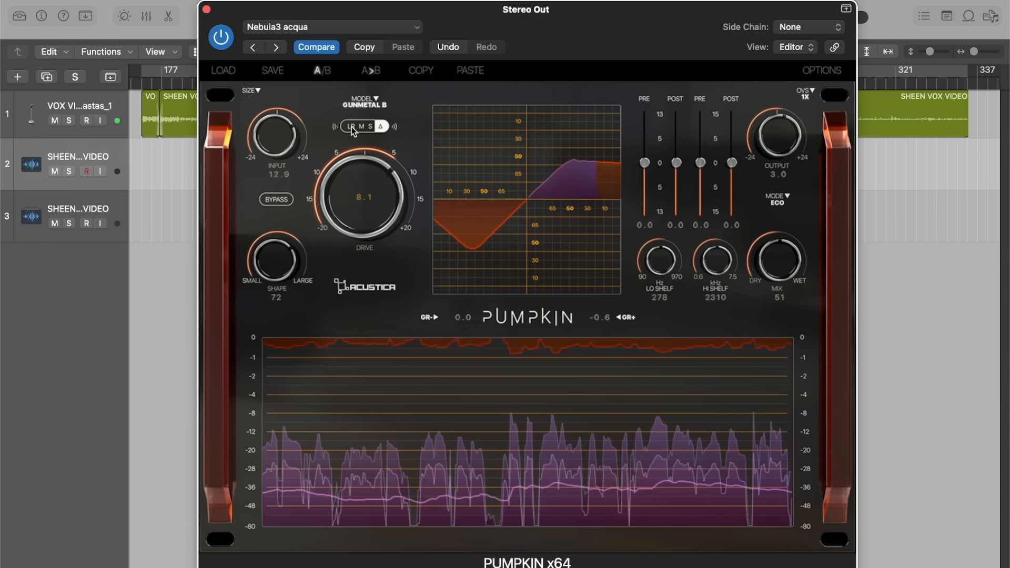
left_click(352, 128)
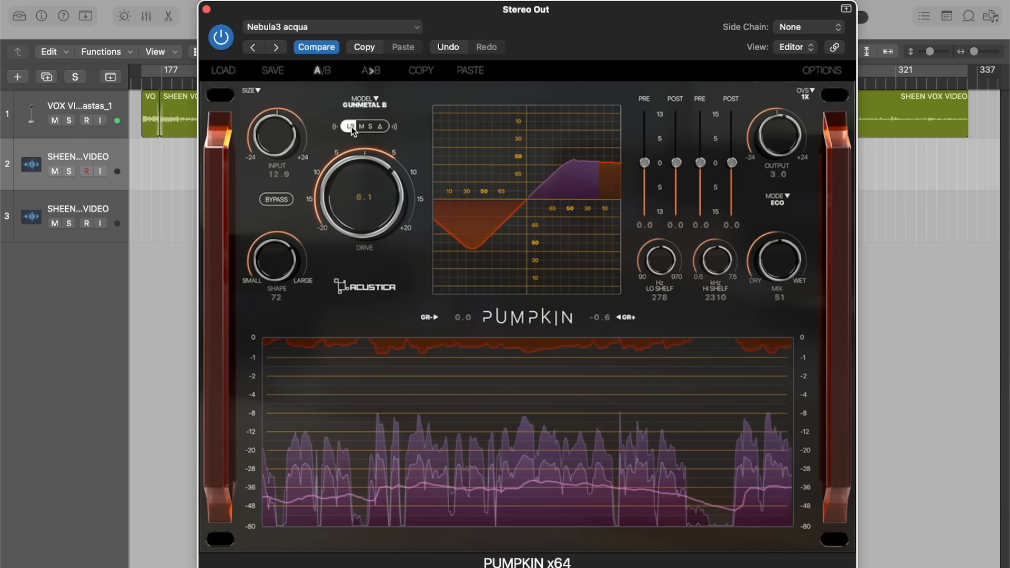
Look over the plugin's interface size options and its oversampling options
left_click(257, 92)
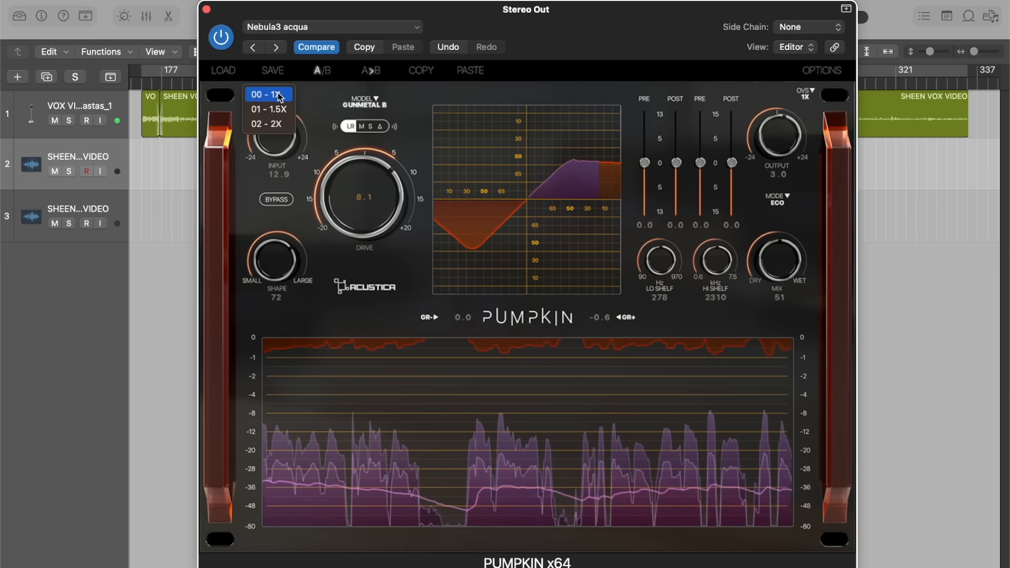
left_click(288, 124)
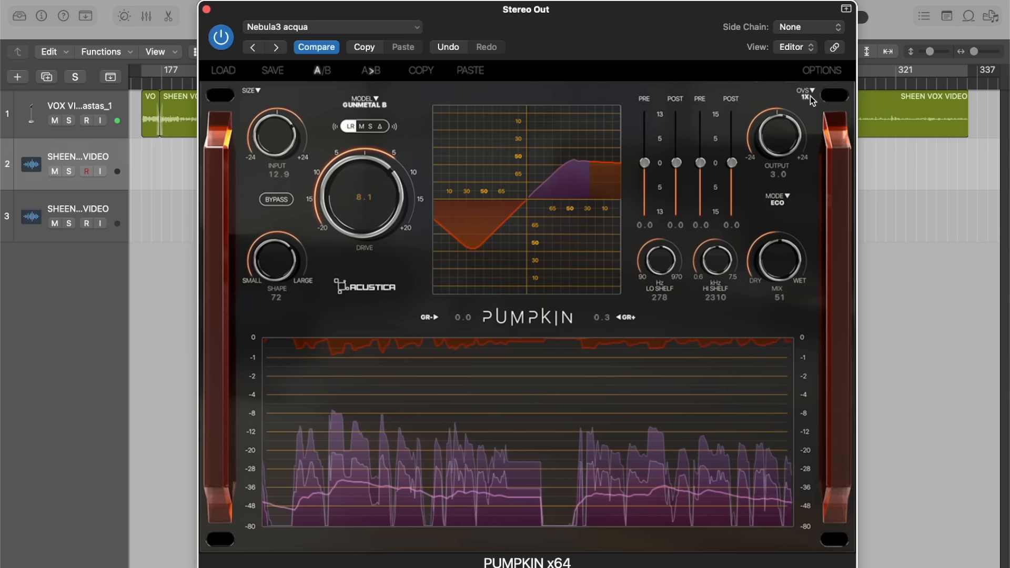
left_click(811, 95)
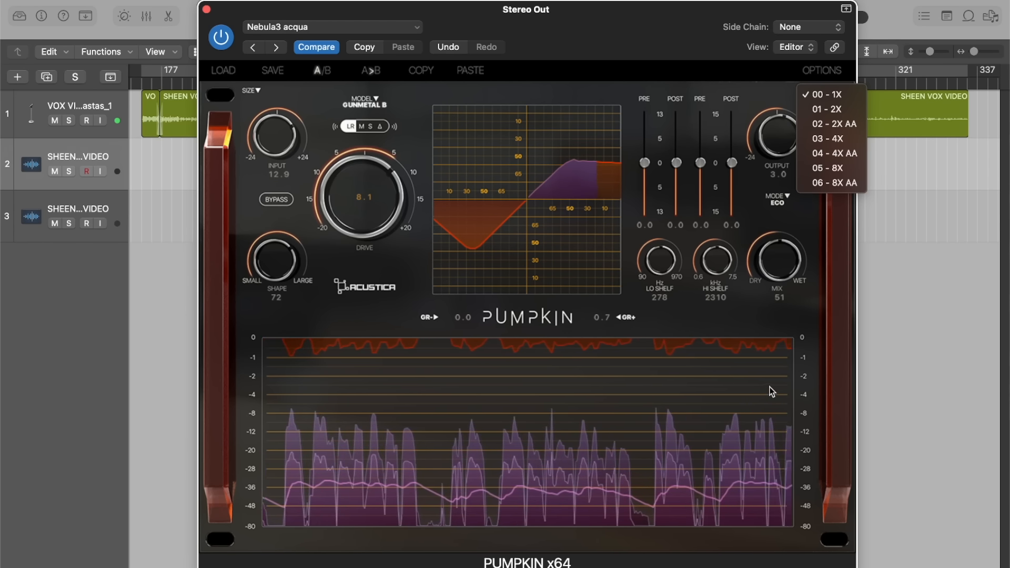
left_click(776, 348)
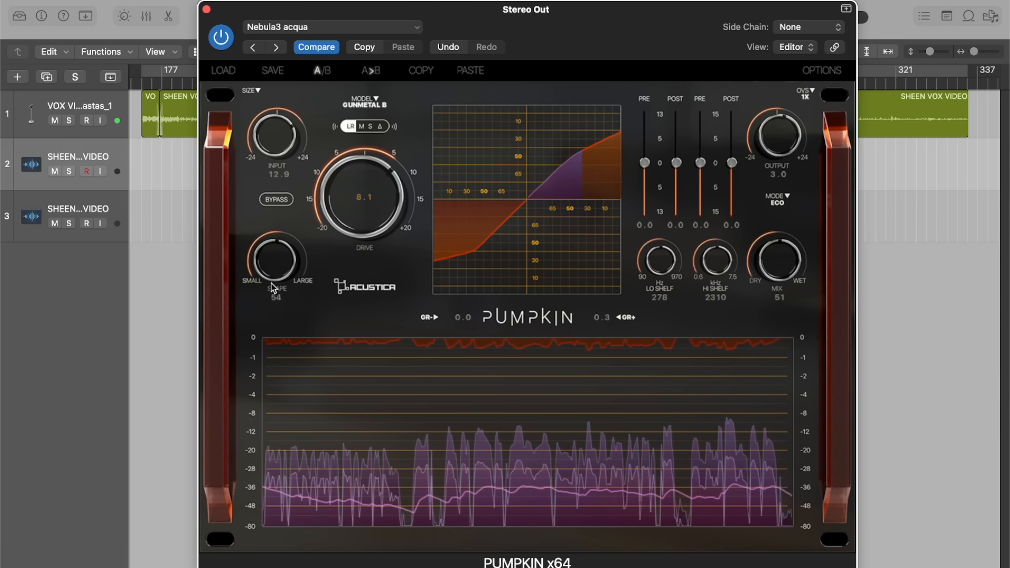
Raise the saturation shape to 85 and set the drive to 7.5
left_click_drag(271, 283, 267, 232)
double_click(349, 197)
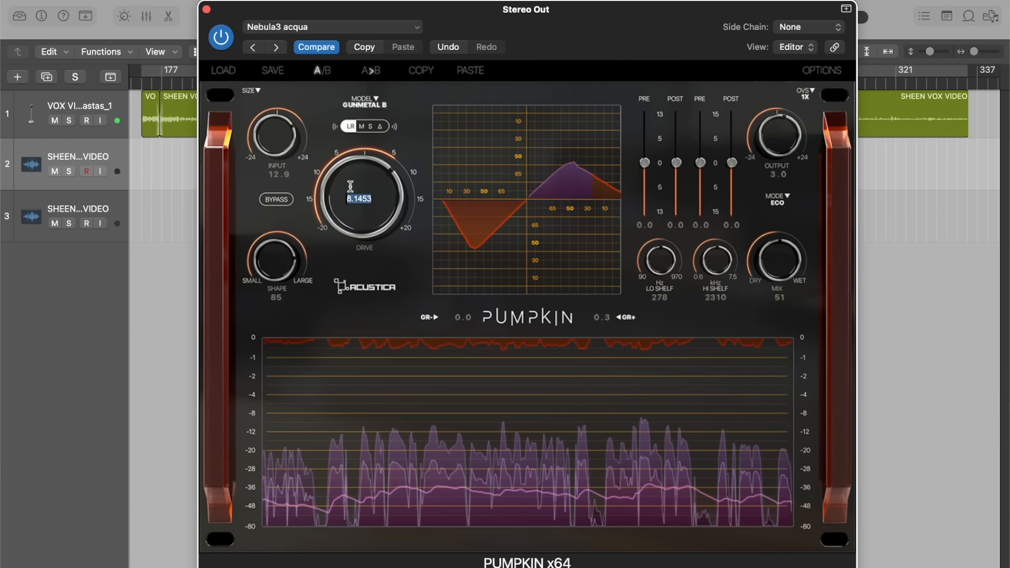
mouse_move(346, 227)
left_mouse_down()
mouse_move(335, 174)
mouse_move(333, 217)
left_mouse_up()
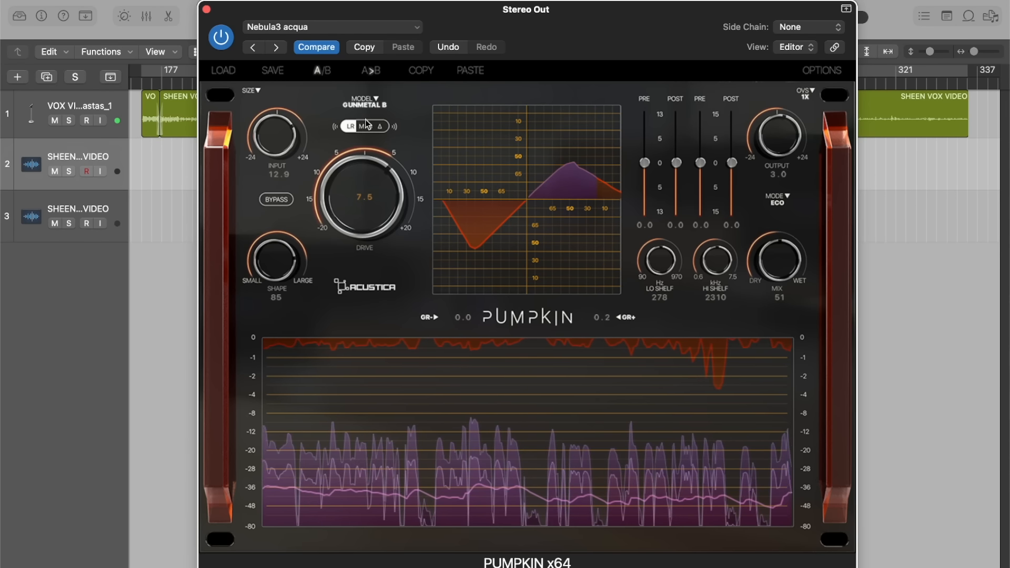
Switch the saturation model to Crimson Zen Hard
left_click(370, 104)
left_click(387, 106)
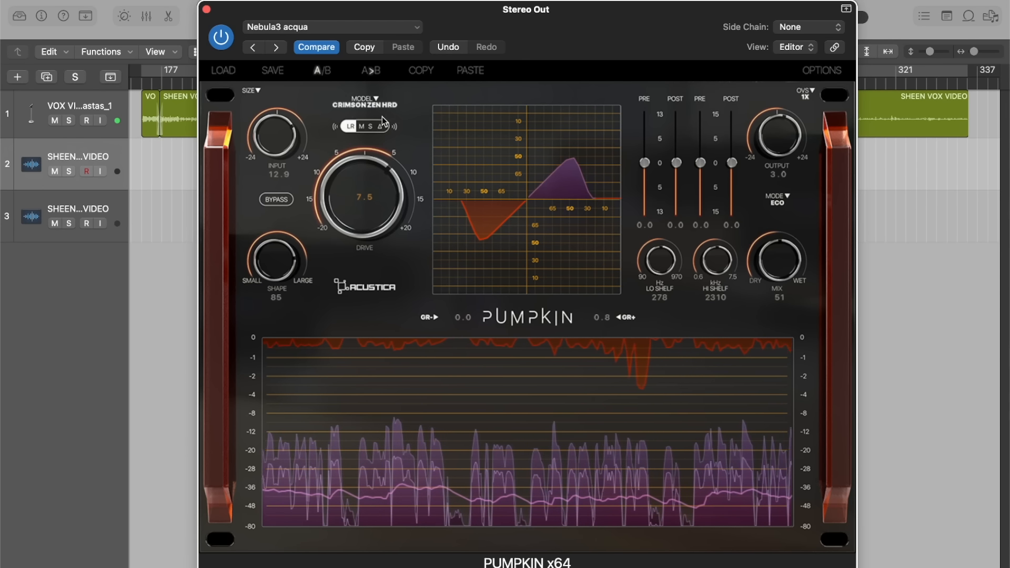
Lower the drive to 2.0 and the saturation shape to 54
left_click_drag(355, 185, 361, 217)
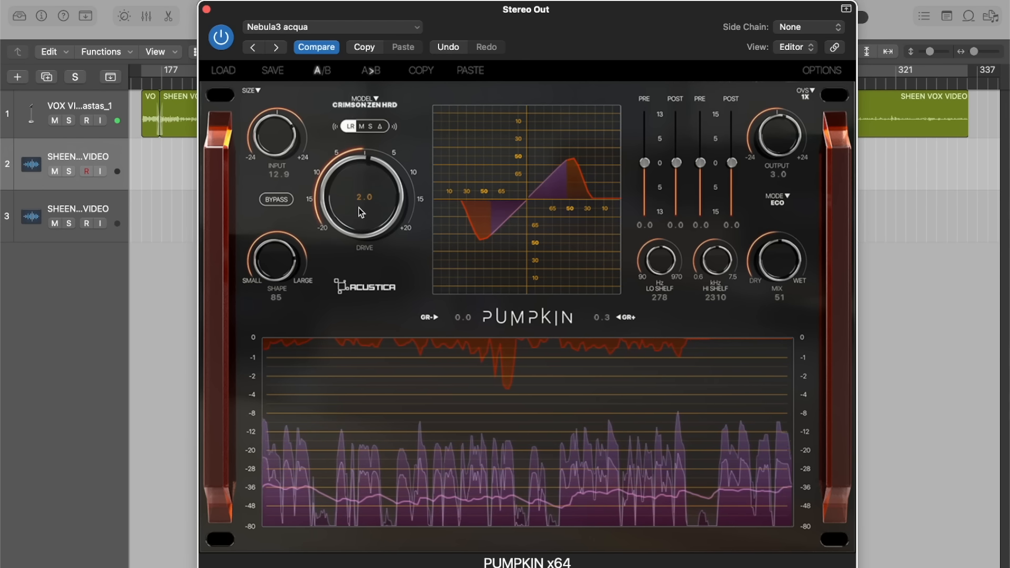
left_click_drag(280, 257, 290, 314)
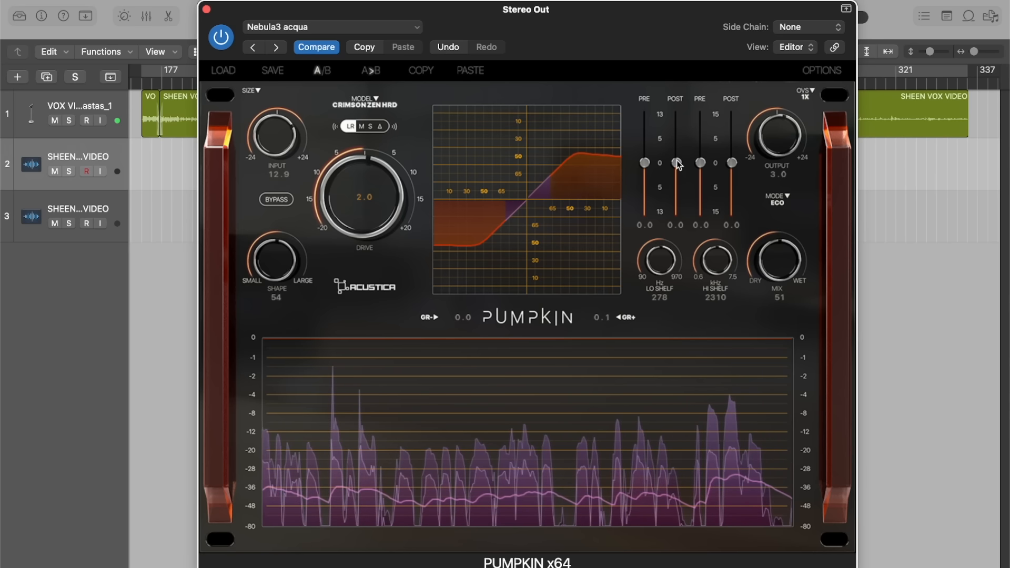
Push both the pre and post gains of the low shelf up to 13.0
mouse_move(645, 143)
left_mouse_down()
mouse_move(642, 165)
mouse_move(645, 143)
left_mouse_up()
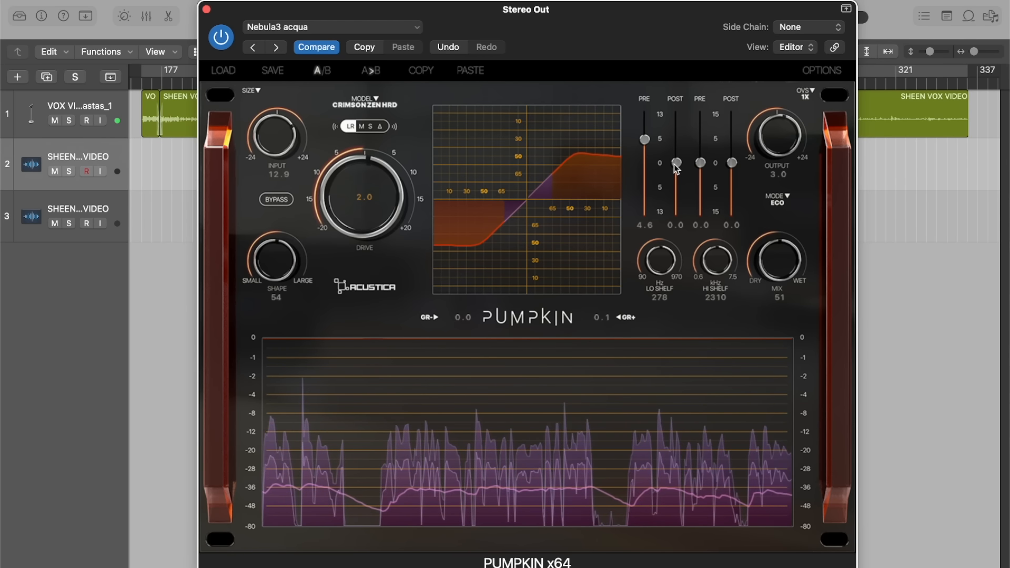
left_click_drag(645, 139, 647, 122)
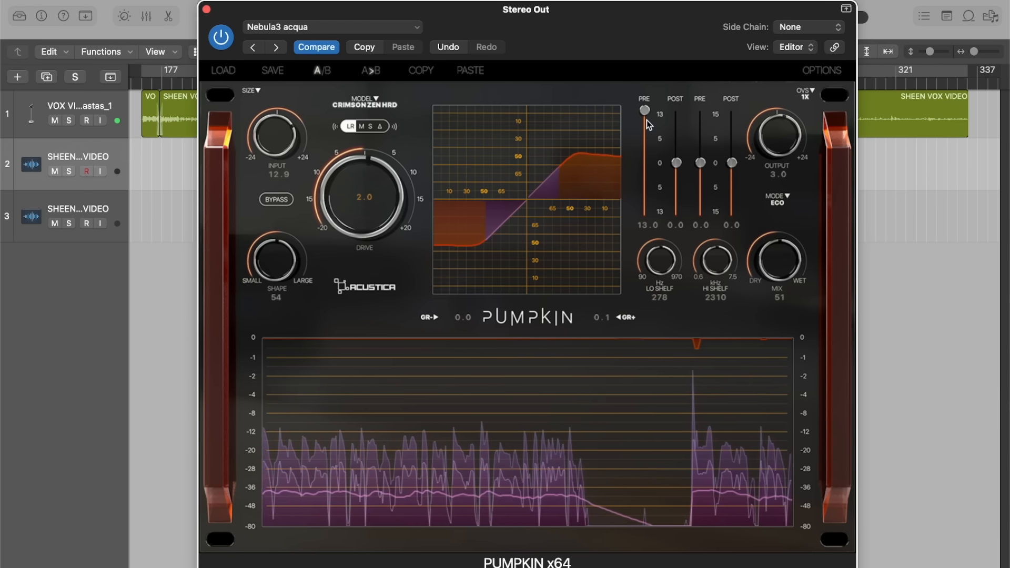
left_click_drag(677, 163, 675, 140)
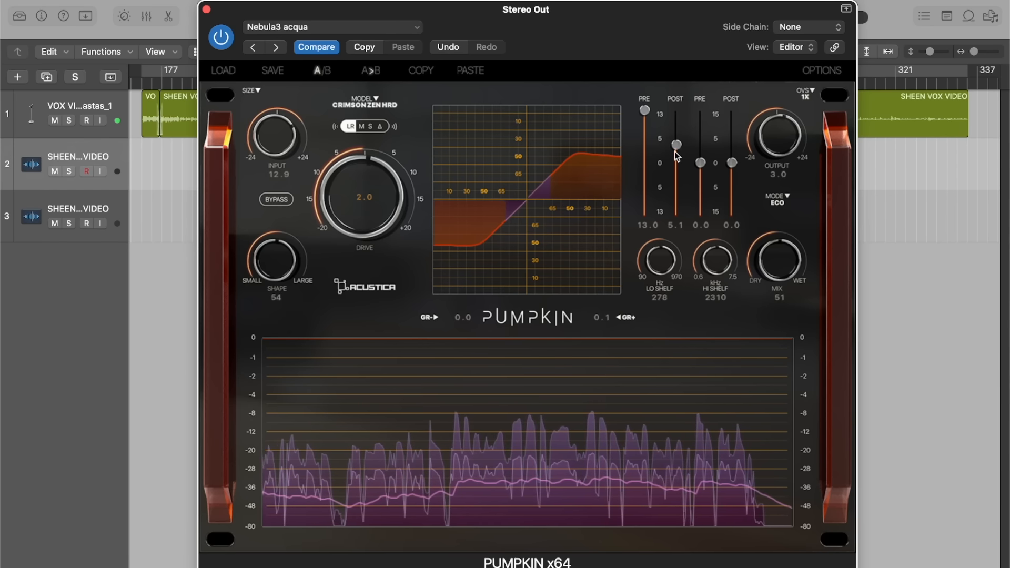
left_click_drag(676, 151, 672, 113)
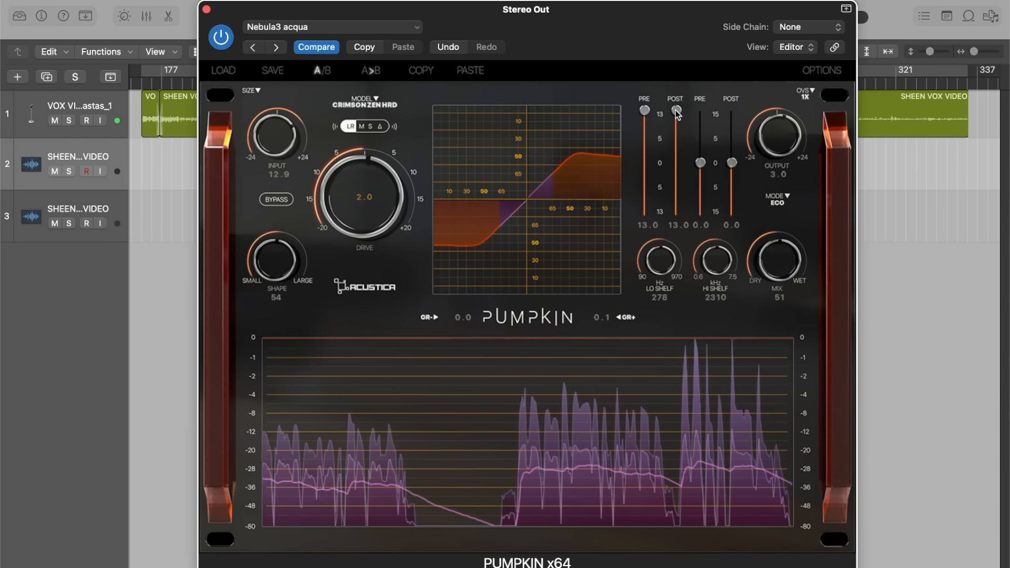
Set the low shelf's post gain to 1.5 and toggle the plugin's bypass to compare the sound
left_click_drag(678, 111, 678, 140)
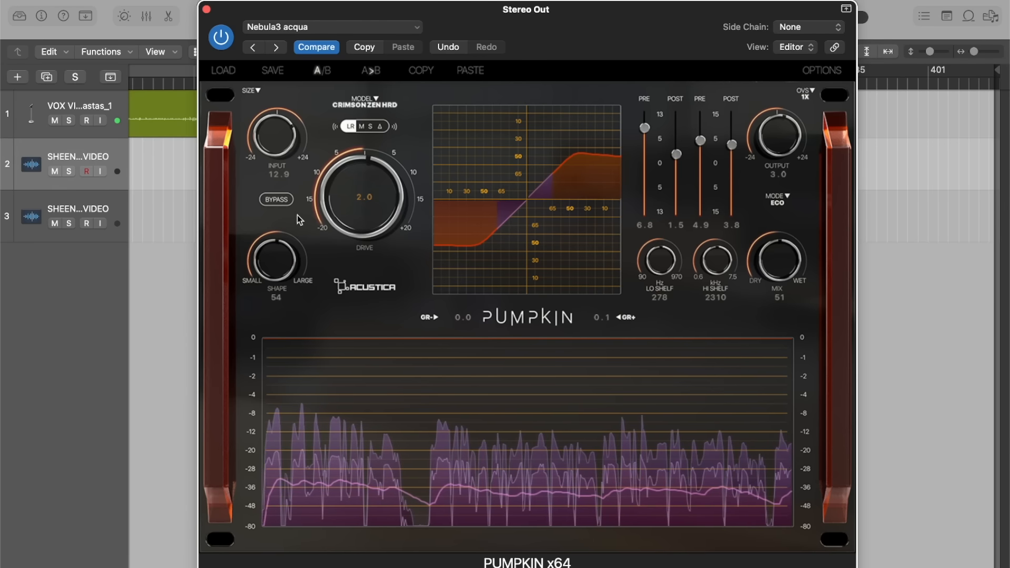
left_click(277, 199)
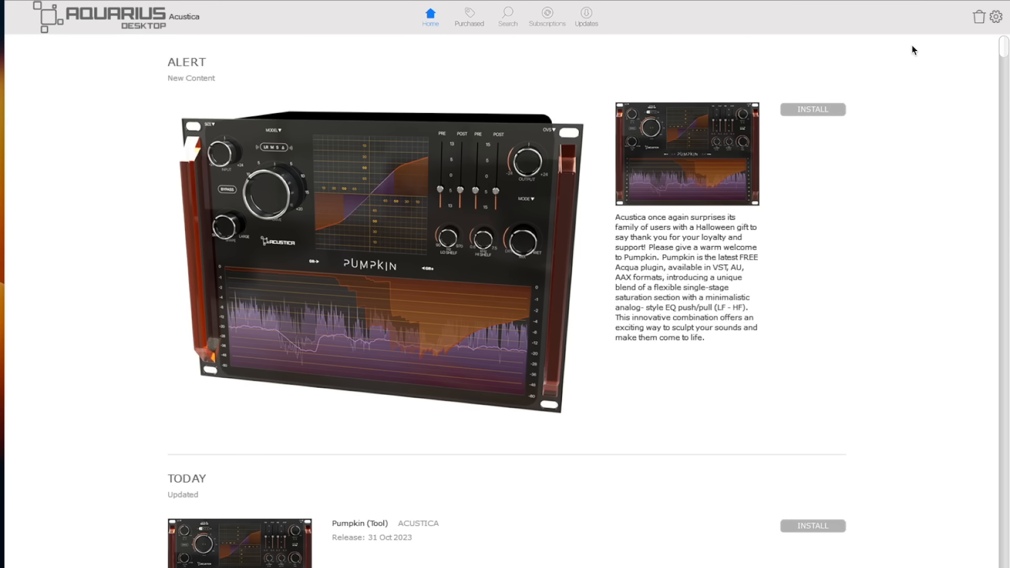
Switch to Aquarius Desktop and open the activation code entry in its settings
left_click(997, 19)
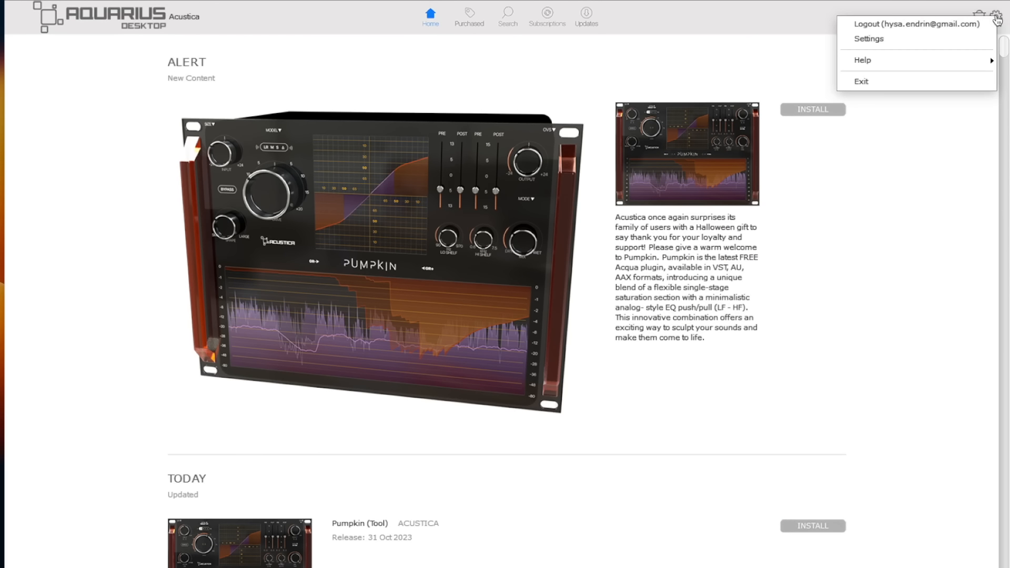
left_click(871, 38)
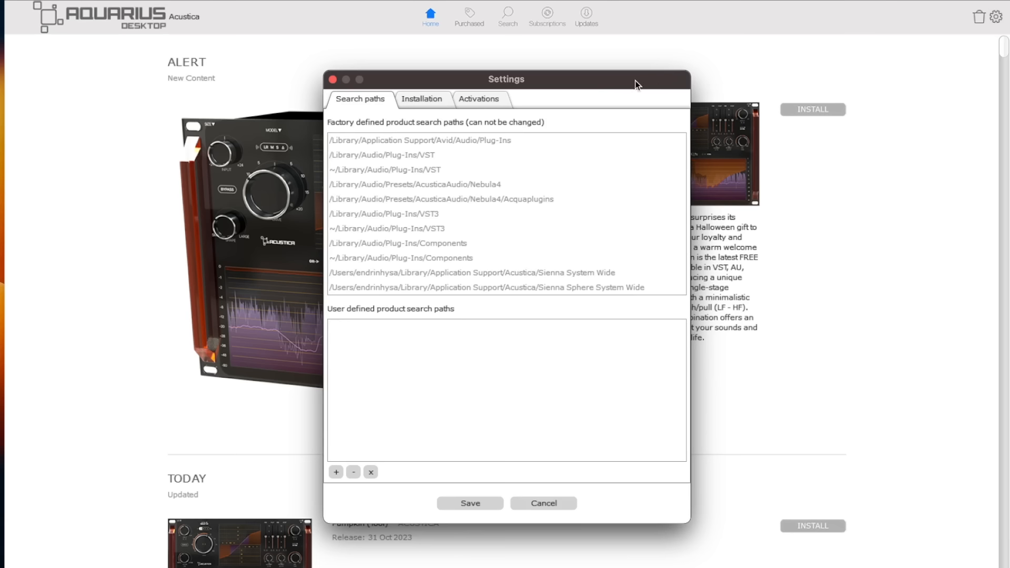
left_click(482, 99)
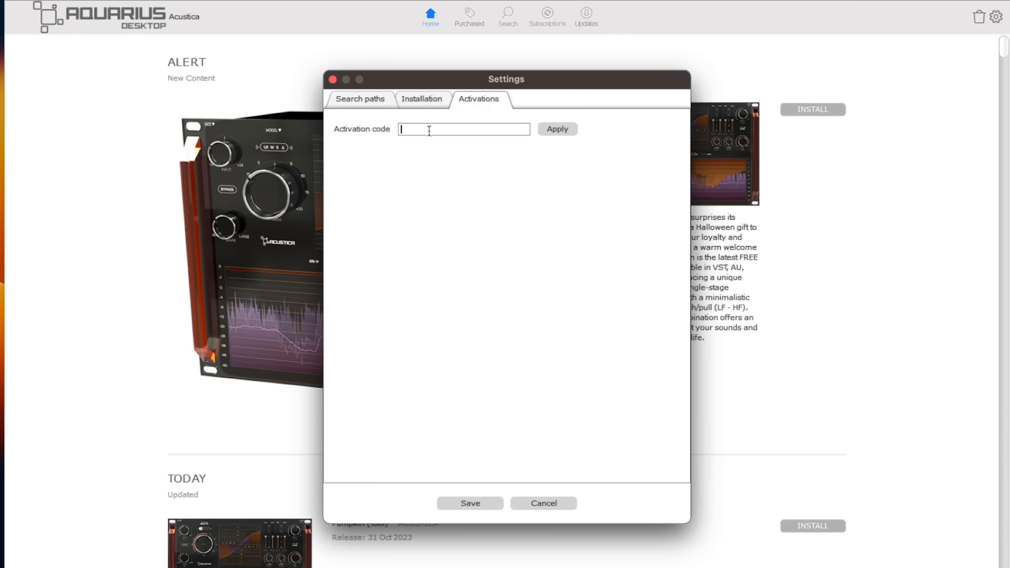